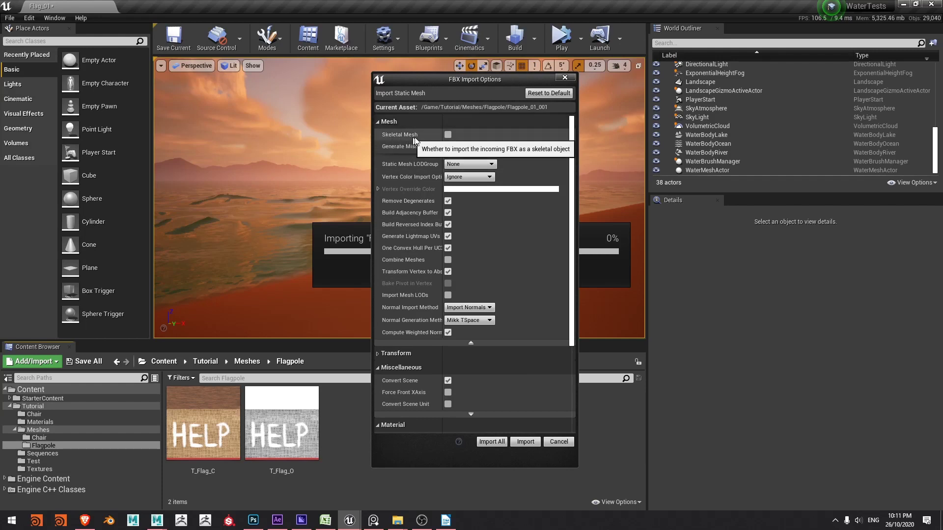
# Import the flagpole FBX into the Flagpole folder as a skeletal mesh
pyautogui.click(448, 134)
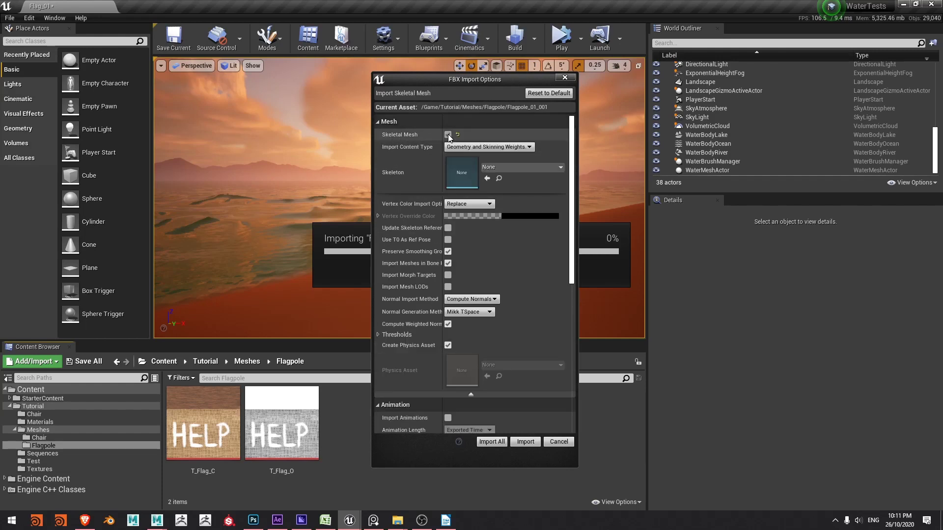
pyautogui.click(526, 442)
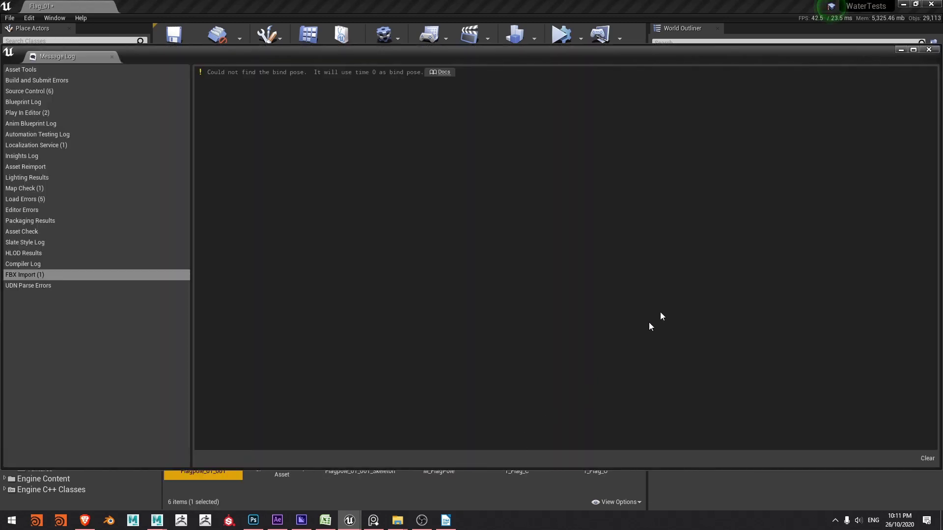
# Close the Message Log showing the bind-pose warning
pyautogui.click(930, 50)
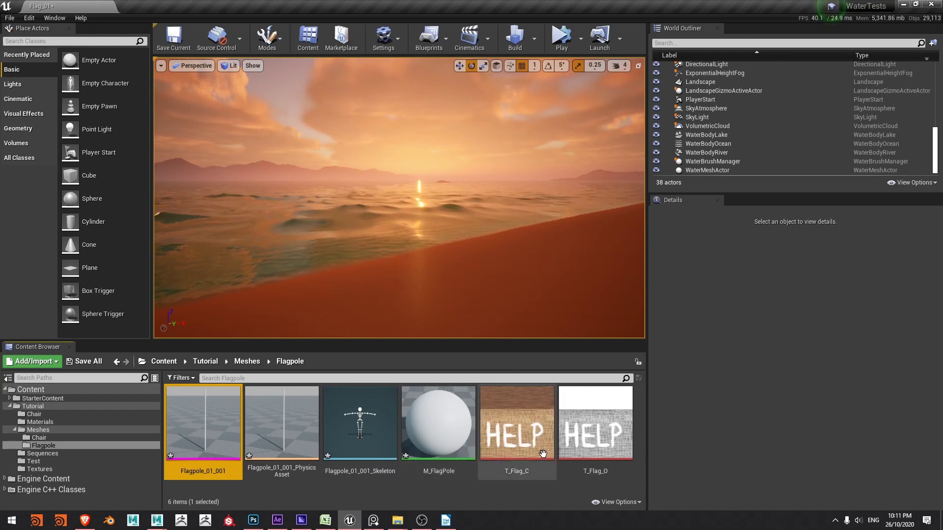
# Open the M_FlagPole material and delete its placeholder Param node
pyautogui.doubleClick(438, 427)
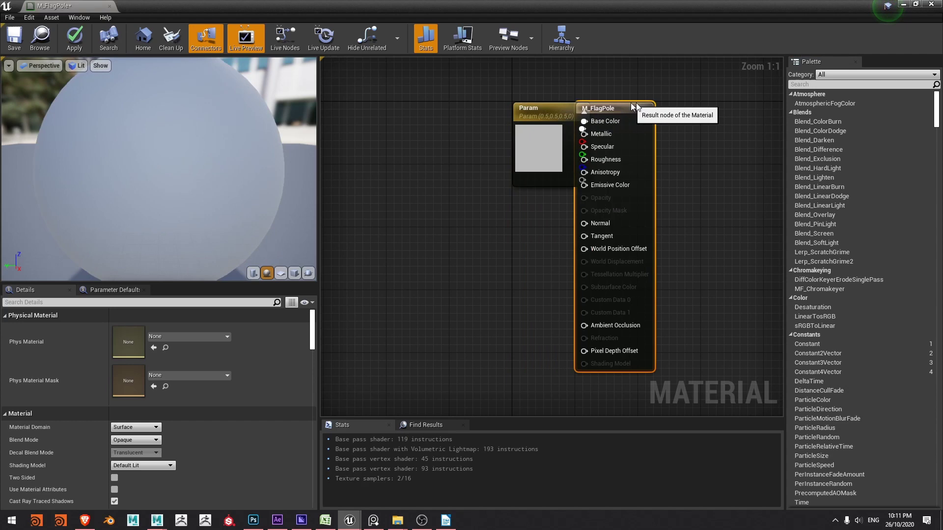
pyautogui.click(514, 145)
pyautogui.press('Delete')
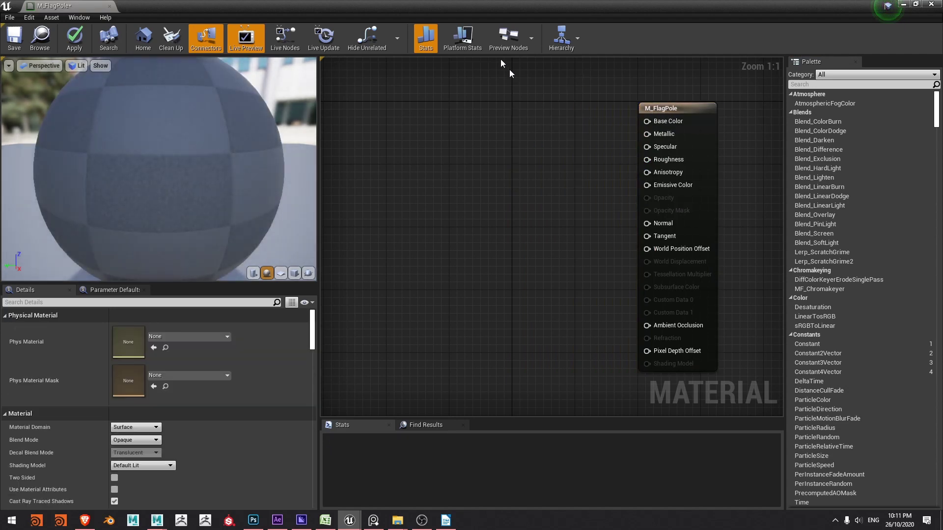
# Add T_Flag_C and T_Flag_O texture samples and wire T_Flag_C RGB into Base Color
pyautogui.doubleClick(492, 7)
pyautogui.moveTo(491, 67); pyautogui.dragTo(579, 70)
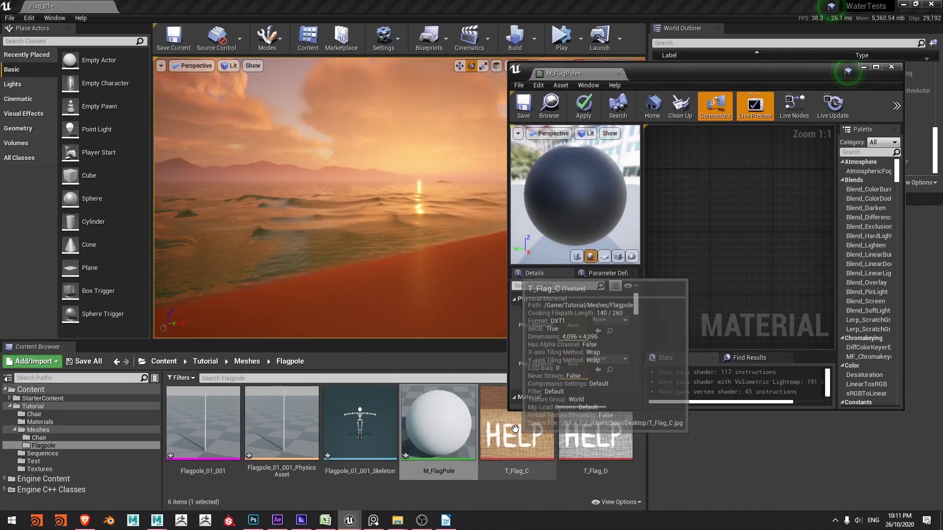
pyautogui.keyDown('ctrl'); pyautogui.click(596, 427); pyautogui.keyUp('ctrl')
pyautogui.moveTo(595, 427); pyautogui.dragTo(722, 236)
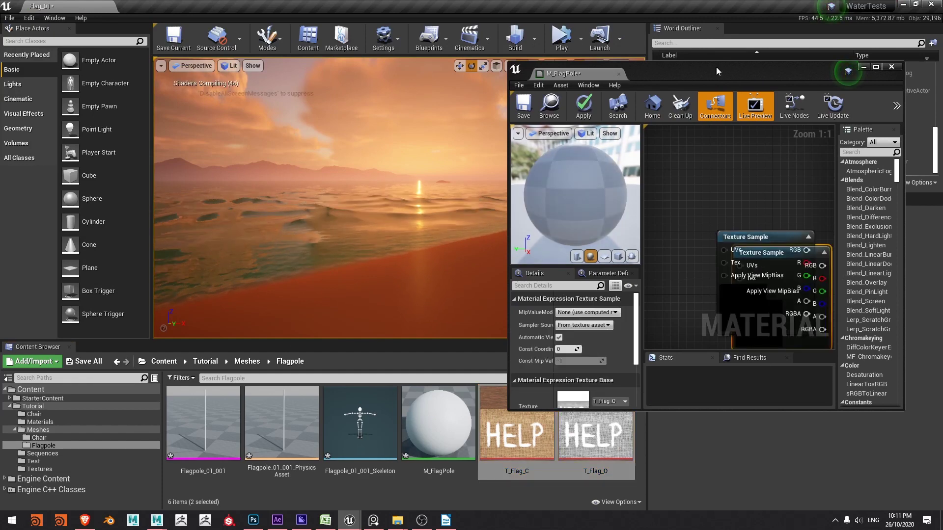
pyautogui.doubleClick(630, 78)
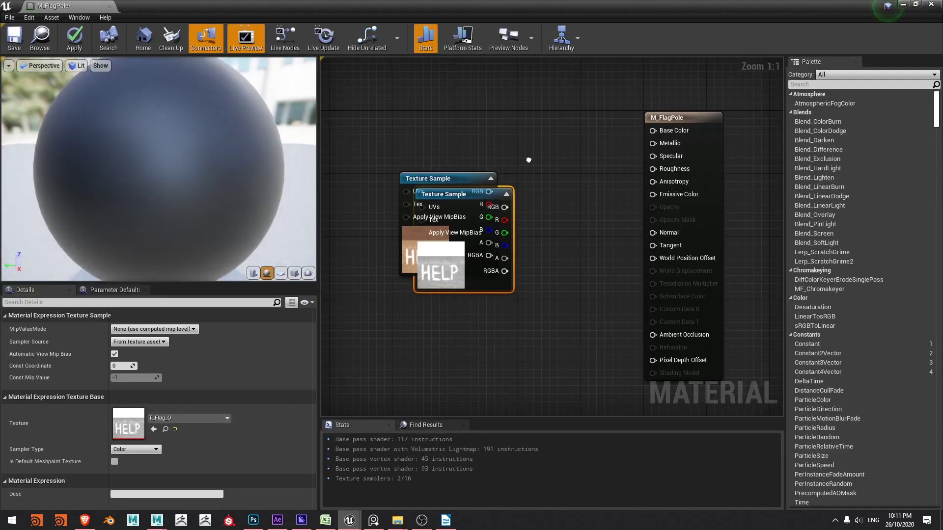
pyautogui.moveTo(466, 194); pyautogui.dragTo(658, 147)
pyautogui.moveTo(472, 221); pyautogui.dragTo(450, 180, button='right')
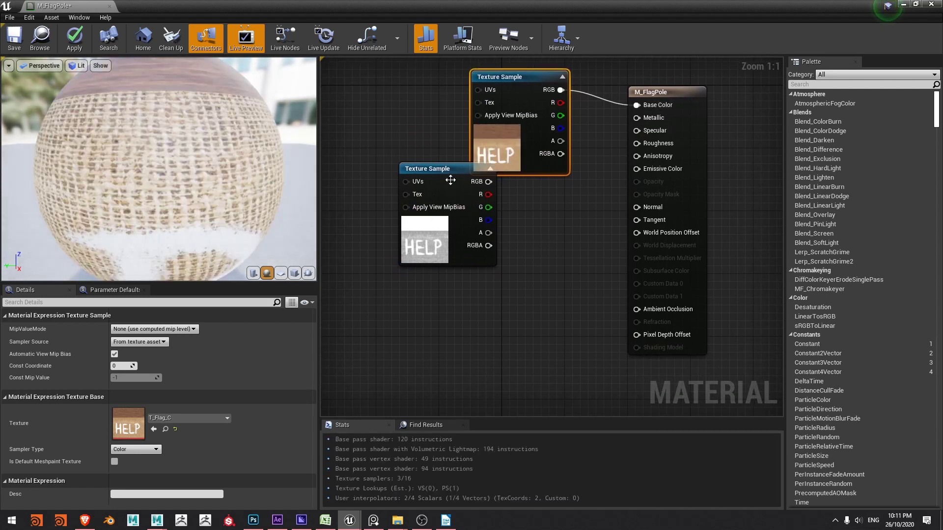
pyautogui.moveTo(450, 181); pyautogui.dragTo(506, 246)
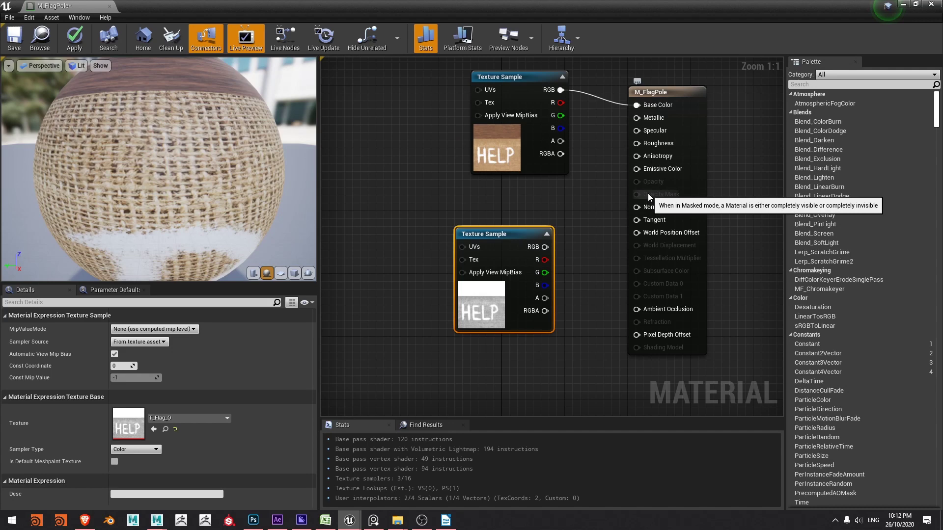
# Set M_FlagPole's Blend Mode to Masked and wire T_Flag_O RGB into Opacity Mask
pyautogui.click(690, 100)
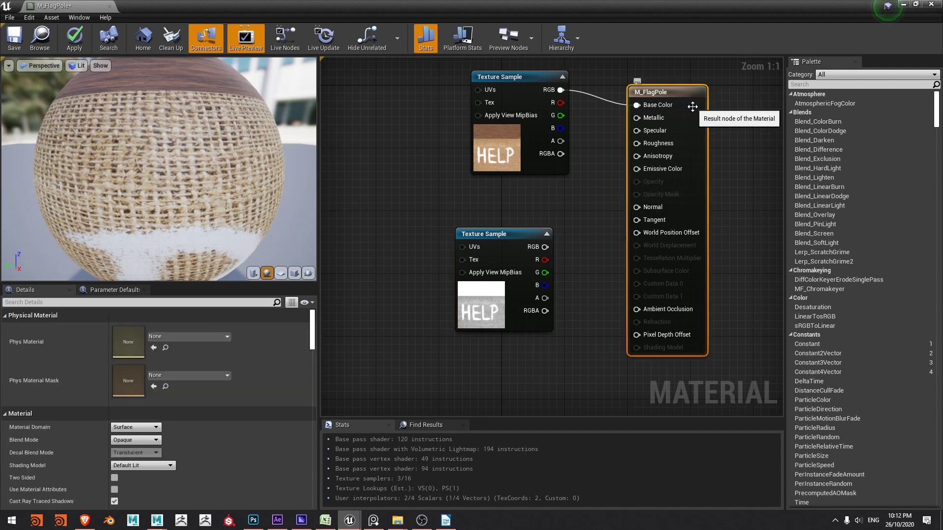
pyautogui.click(130, 440)
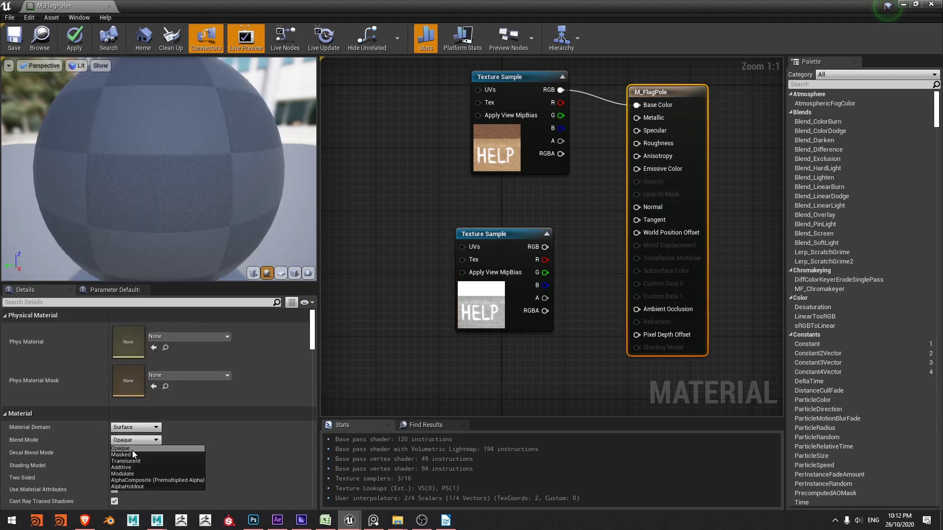
pyautogui.click(129, 453)
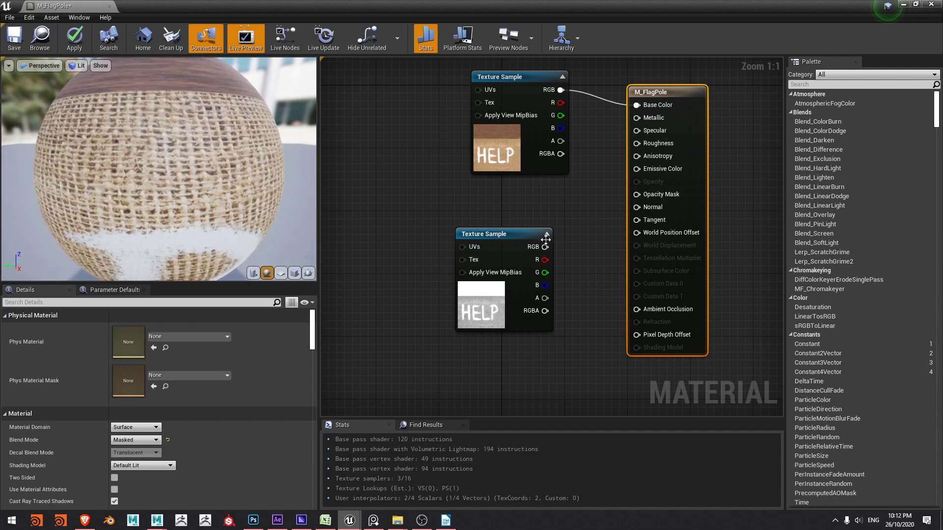
pyautogui.moveTo(545, 247); pyautogui.dragTo(637, 195)
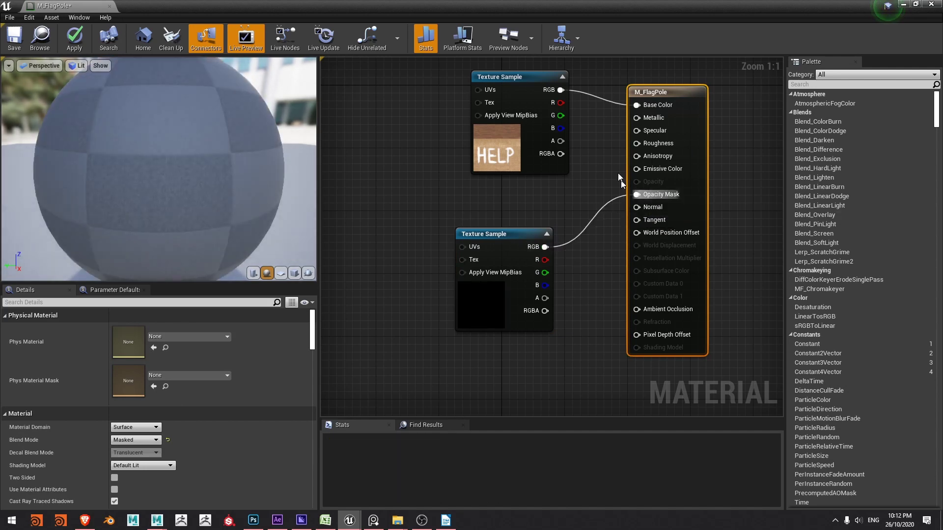
pyautogui.moveTo(526, 77); pyautogui.dragTo(487, 78)
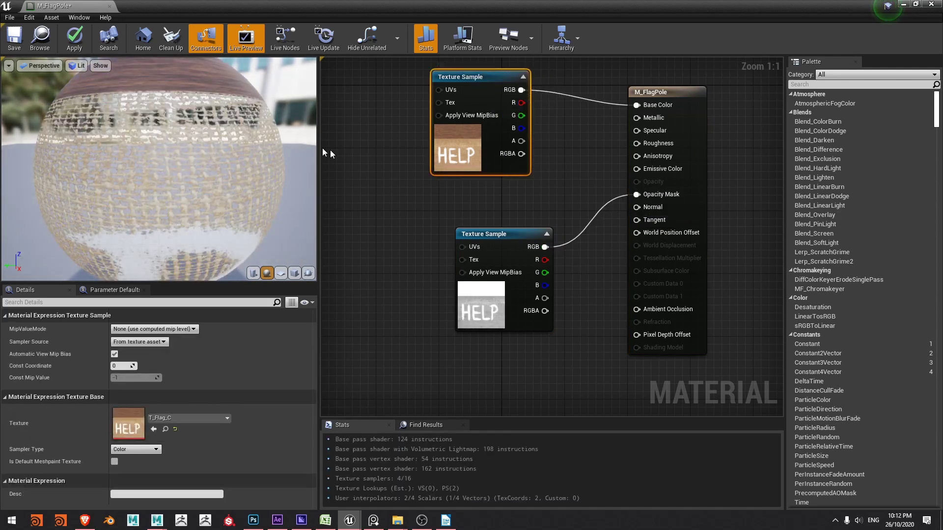
# Feed a Constant 0 into Specular and make M_FlagPole Two Sided
pyautogui.click(557, 126)
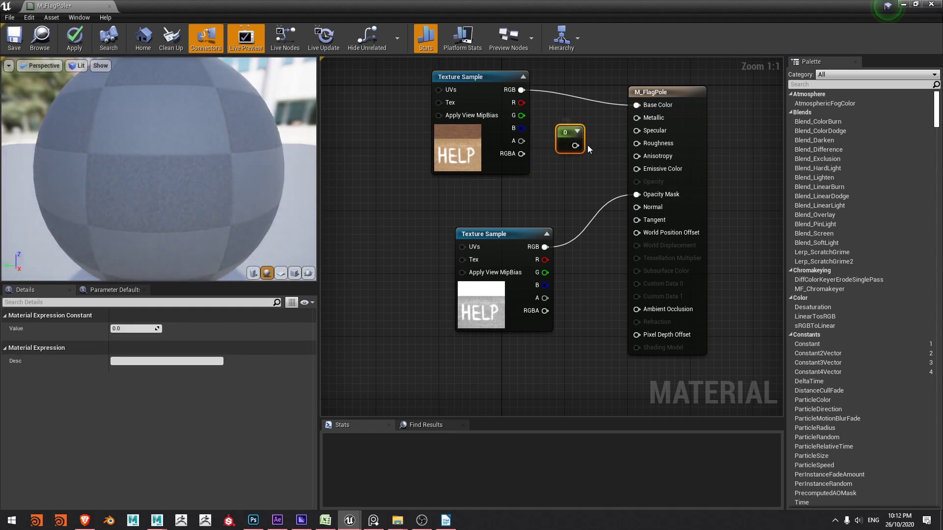
pyautogui.moveTo(575, 145); pyautogui.dragTo(638, 131)
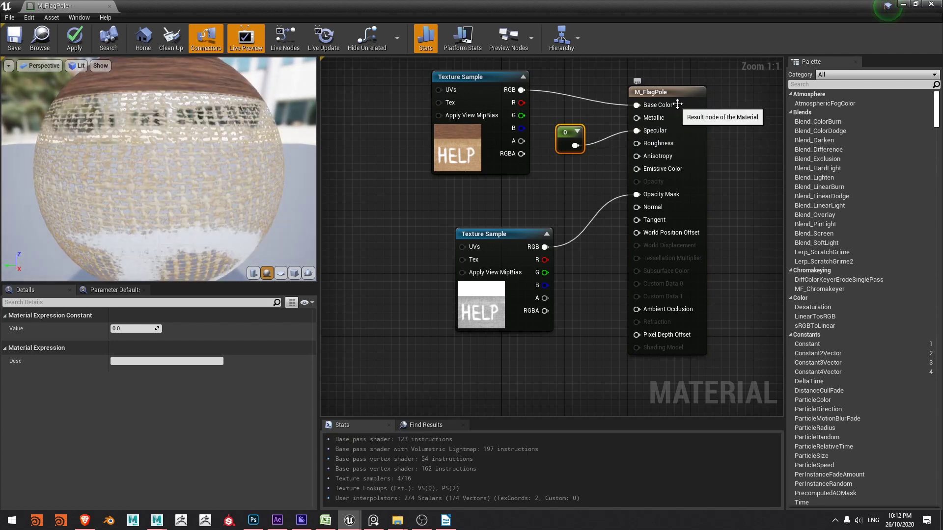
pyautogui.click(683, 98)
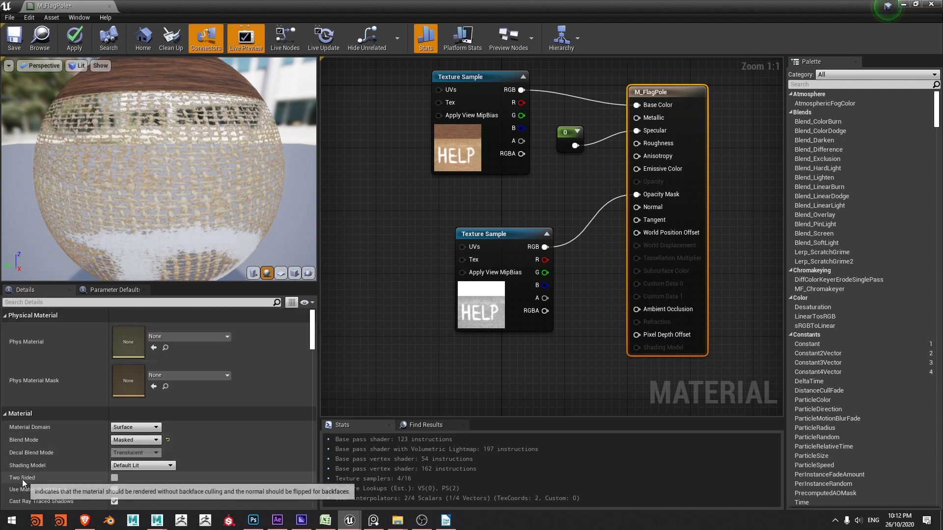
pyautogui.click(114, 478)
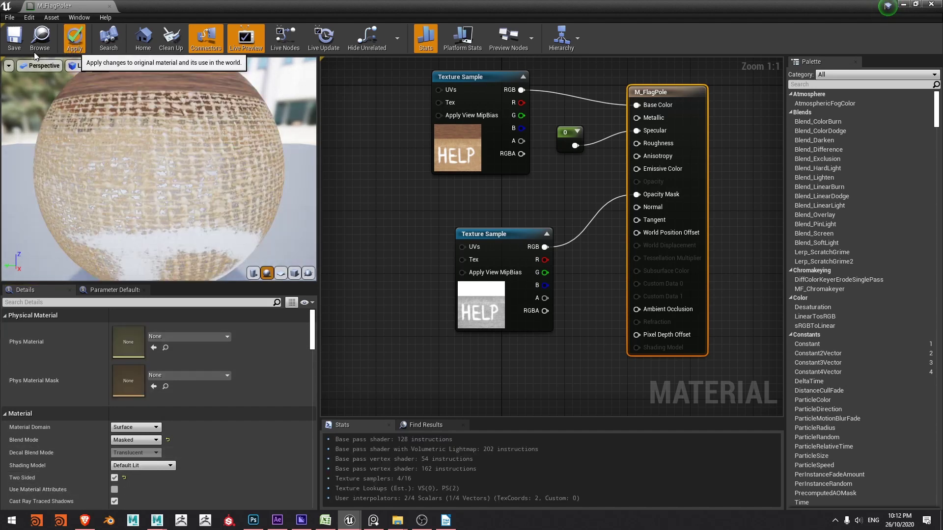
# Apply and save M_FlagPole, then close the material editor
pyautogui.click(13, 39)
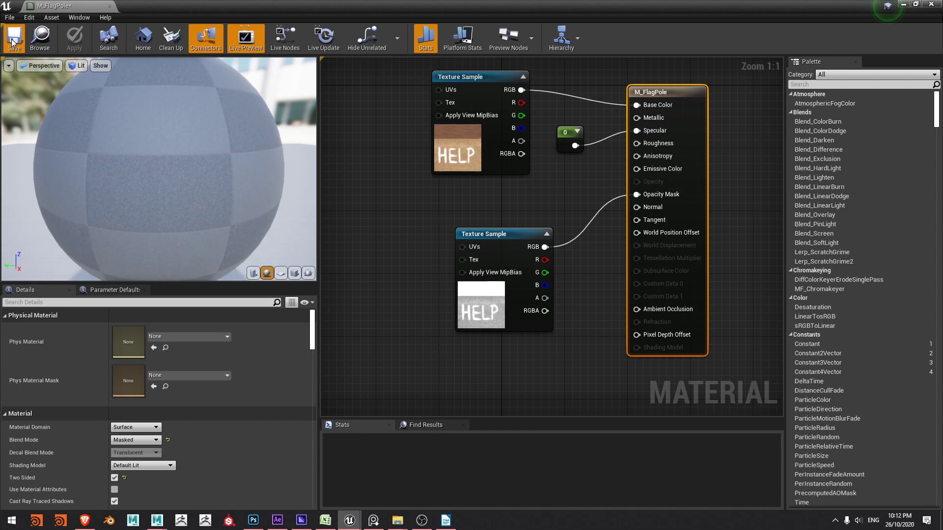
pyautogui.click(109, 5)
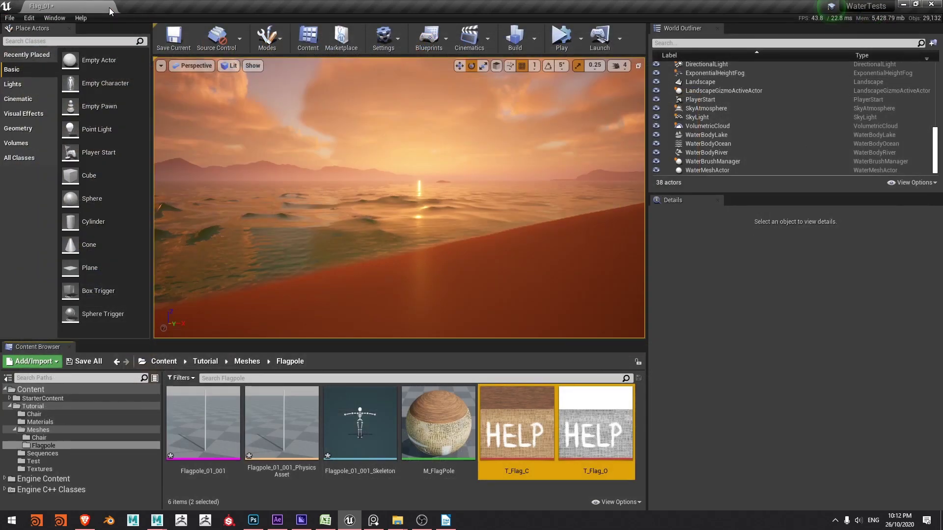
pyautogui.moveTo(214, 420)
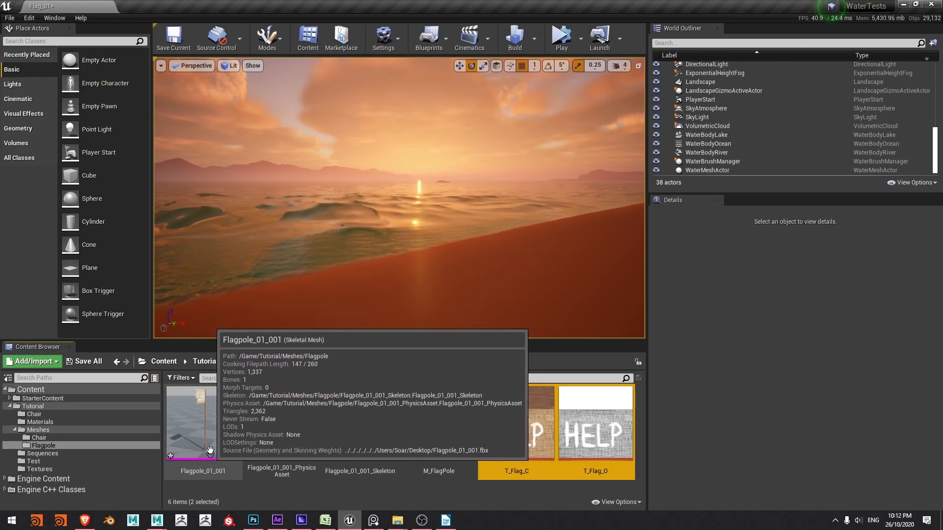
# Open Flagpole_01_001 in the skeletal mesh editor and select the HELP flag section
pyautogui.doubleClick(214, 418)
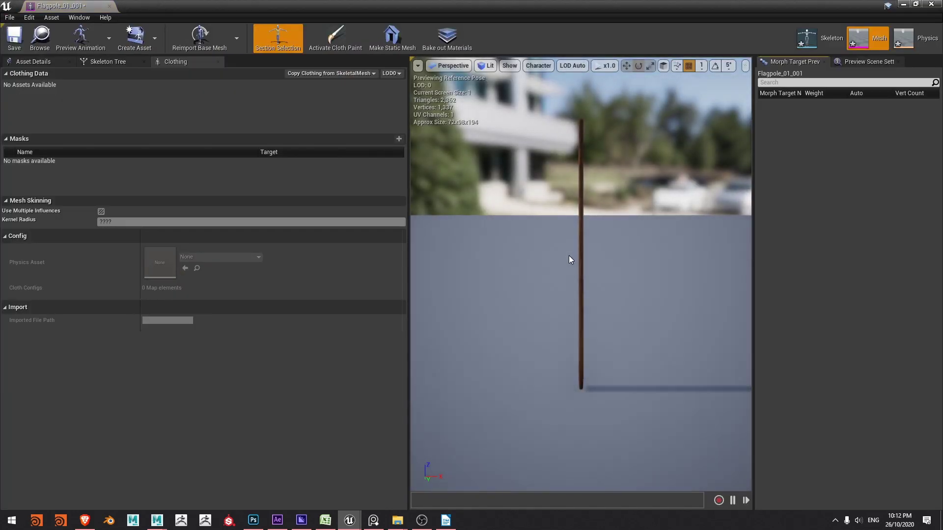
pyautogui.moveTo(569, 255); pyautogui.dragTo(528, 270)
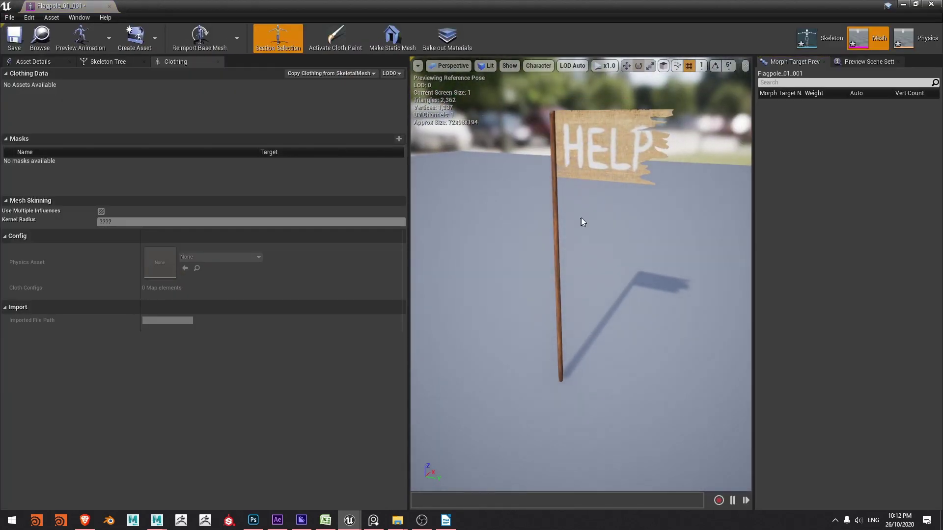
pyautogui.moveTo(582, 222); pyautogui.dragTo(575, 209)
pyautogui.click(552, 175)
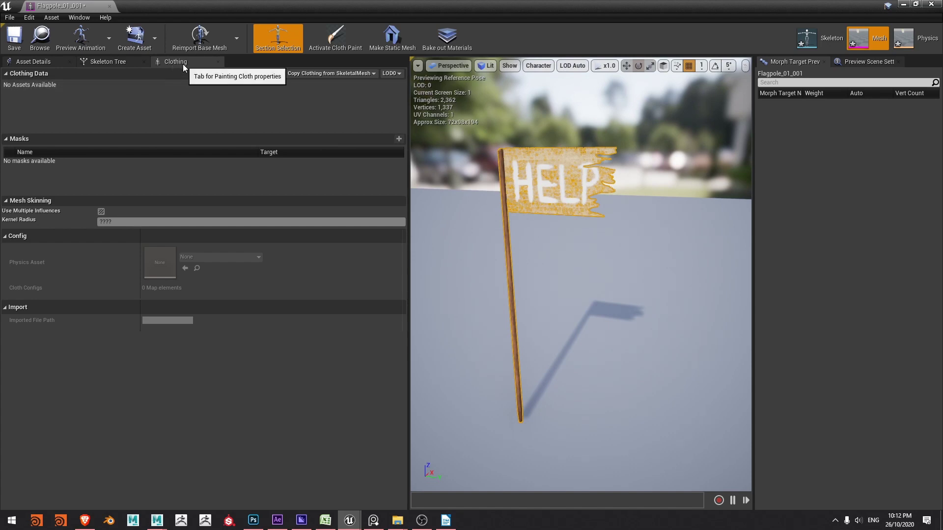
pyautogui.click(218, 62)
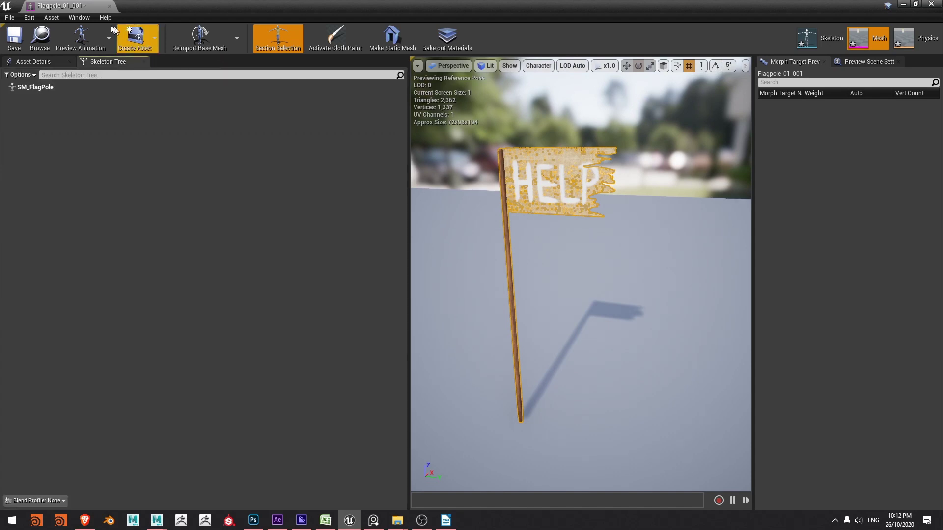
pyautogui.click(80, 17)
pyautogui.click(104, 133)
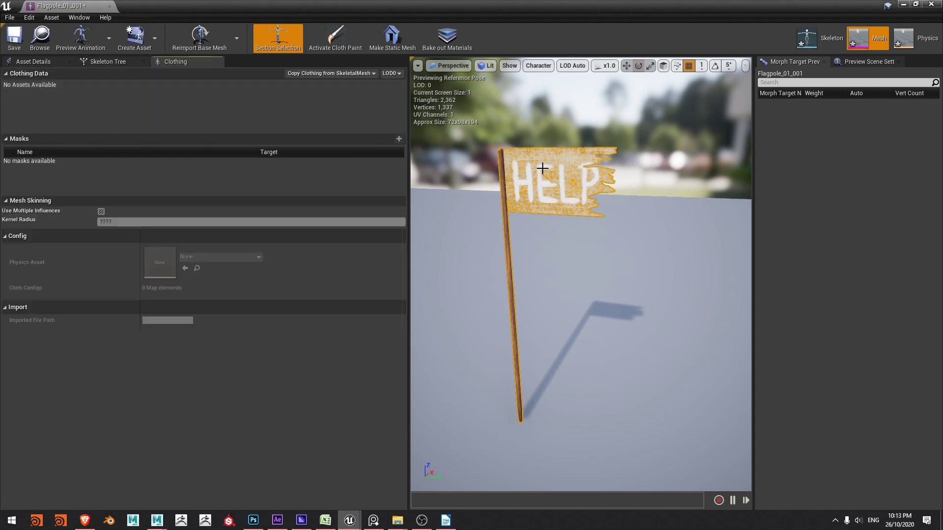
# Create Flagpole_01_001_Clothing_0 clothing data from the flag's LOD0 section, keeping the physics asset
pyautogui.rightClick(558, 168)
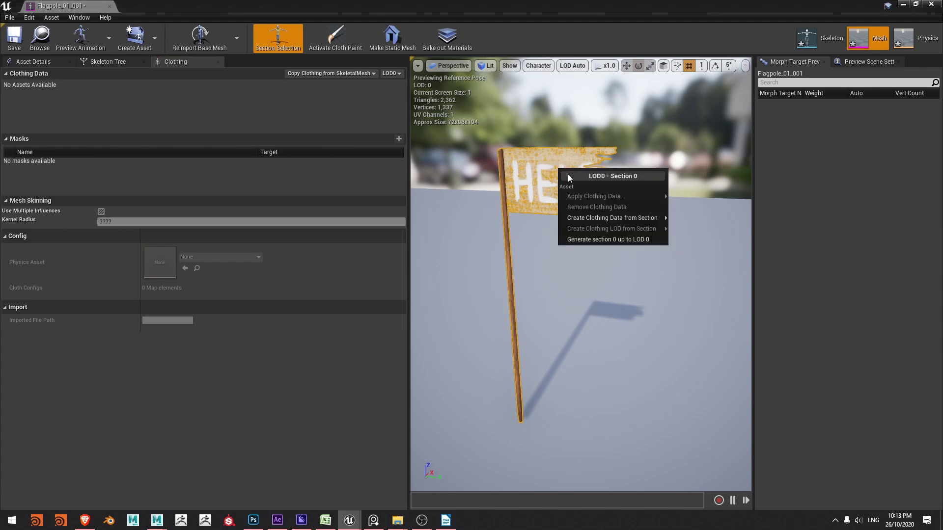
pyautogui.moveTo(591, 219)
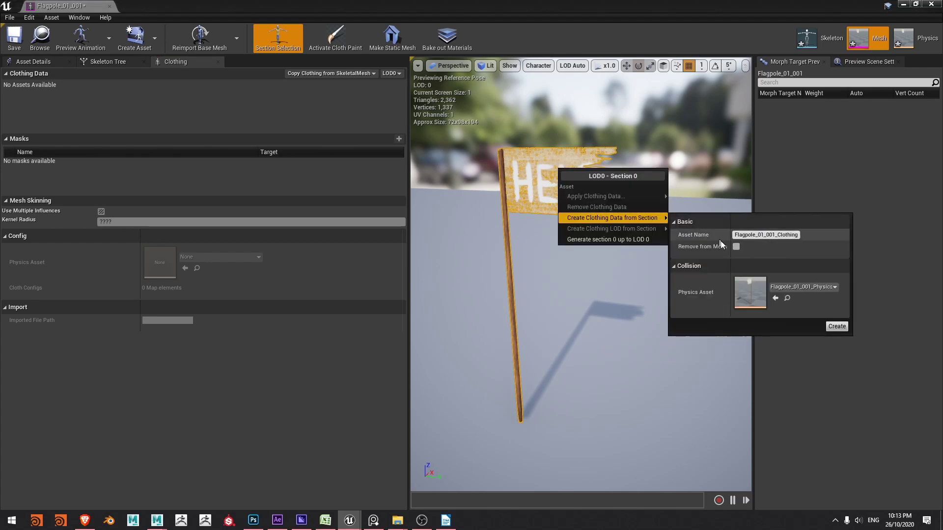
pyautogui.click(844, 328)
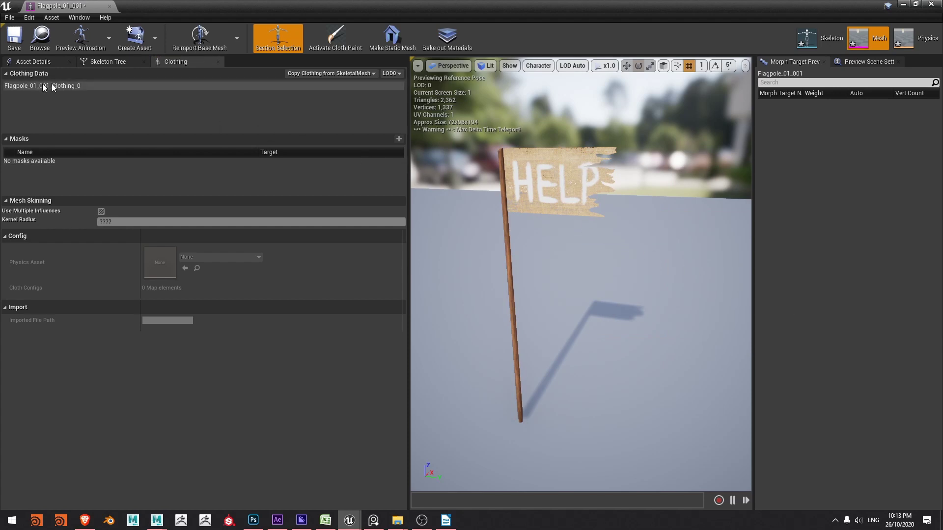
pyautogui.click(566, 187)
# Apply Flagpole_01_001_Clothing_0 - LOD0 to the flag section
pyautogui.rightClick(575, 178)
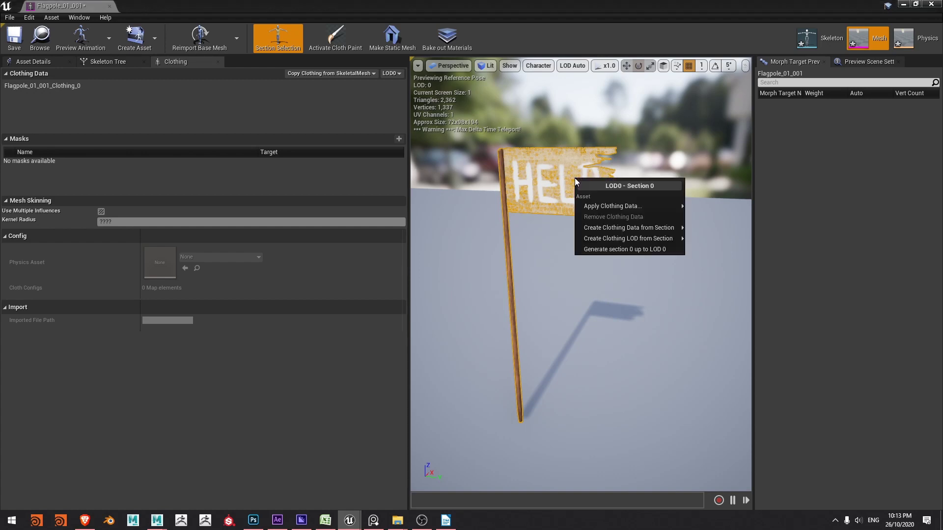
pyautogui.moveTo(594, 208)
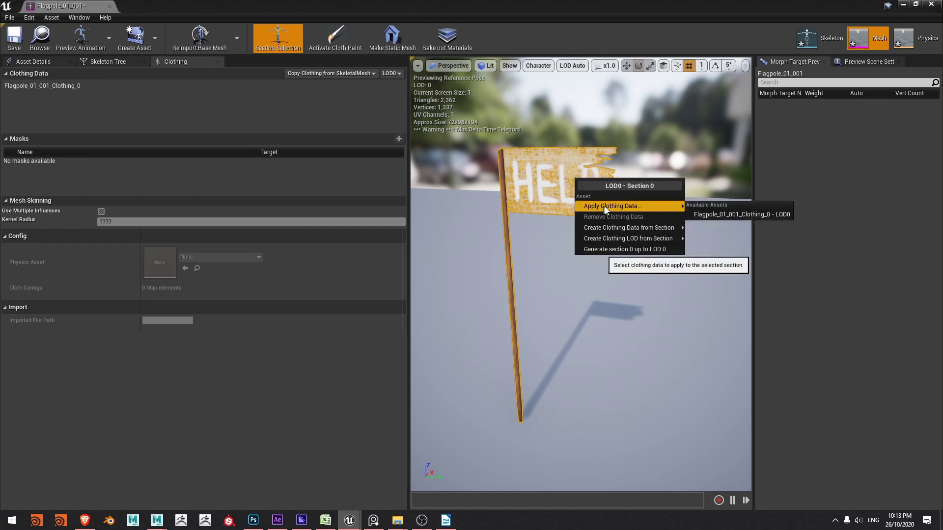
pyautogui.click(746, 215)
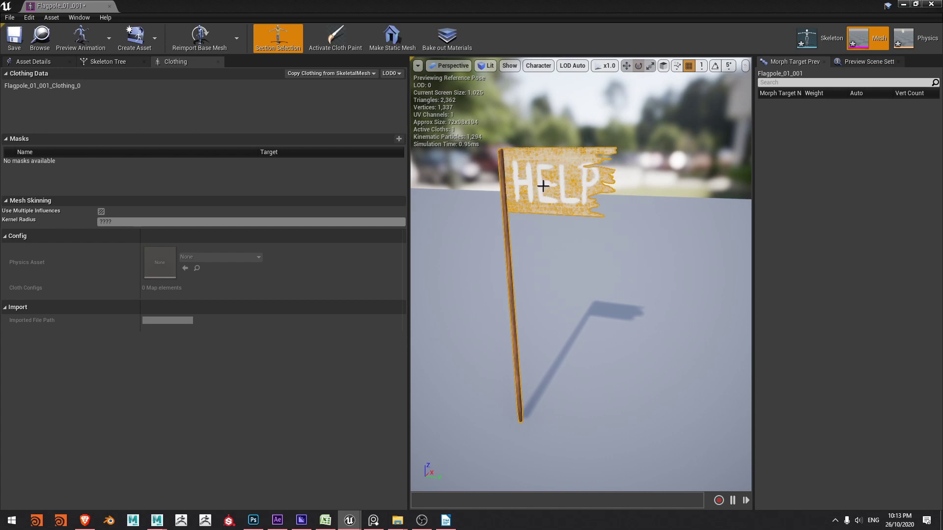
# Activate cloth painting for Flagpole_01_001_Clothing_0 and bring up the Brush settings
pyautogui.click(339, 44)
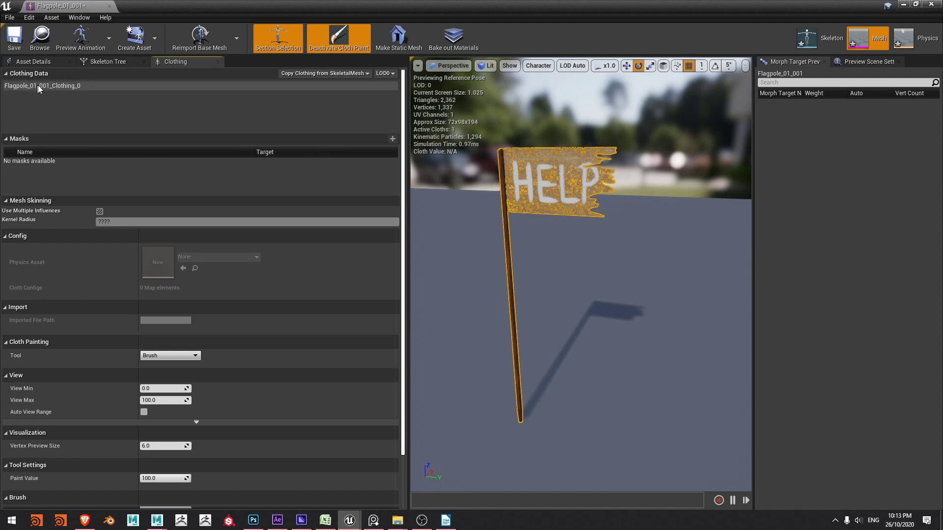
pyautogui.click(107, 86)
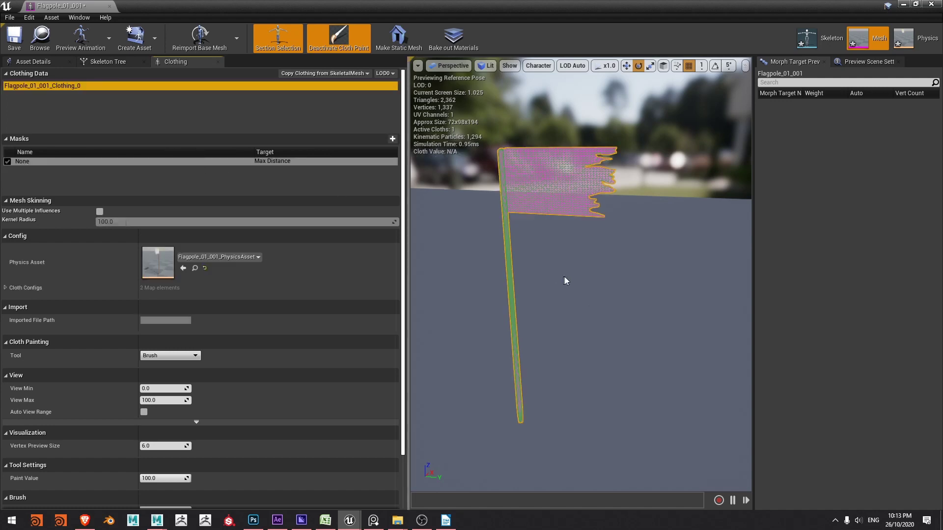
pyautogui.moveTo(559, 243)
pyautogui.mouseDown()
pyautogui.moveTo(533, 240)
pyautogui.moveTo(559, 243)
pyautogui.mouseUp()
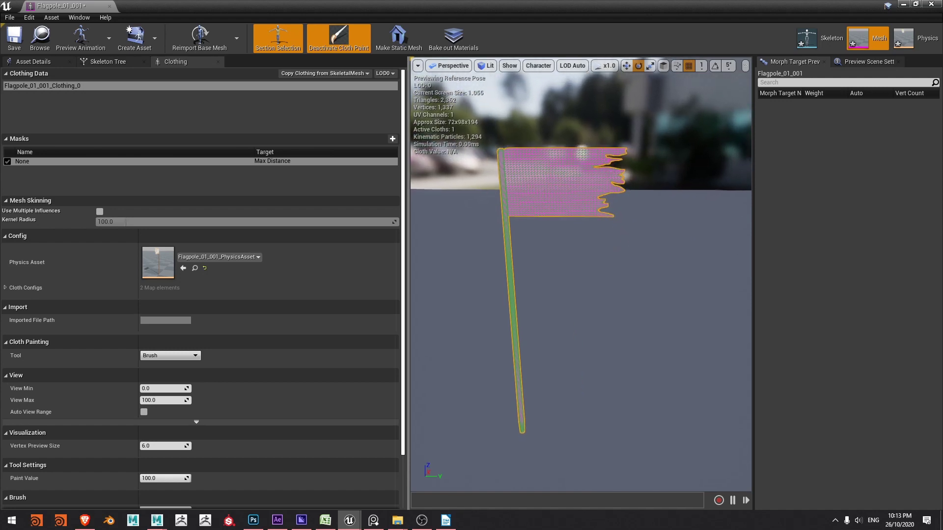
pyautogui.scroll(-3, 395, 342)
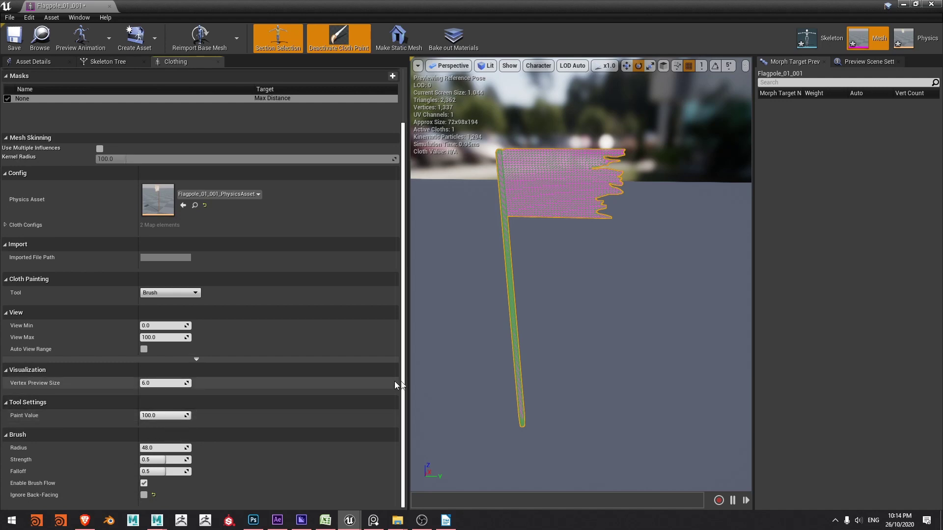
# Paint max distance on the flag cloth and change the Paint Value to 500
pyautogui.click(607, 189)
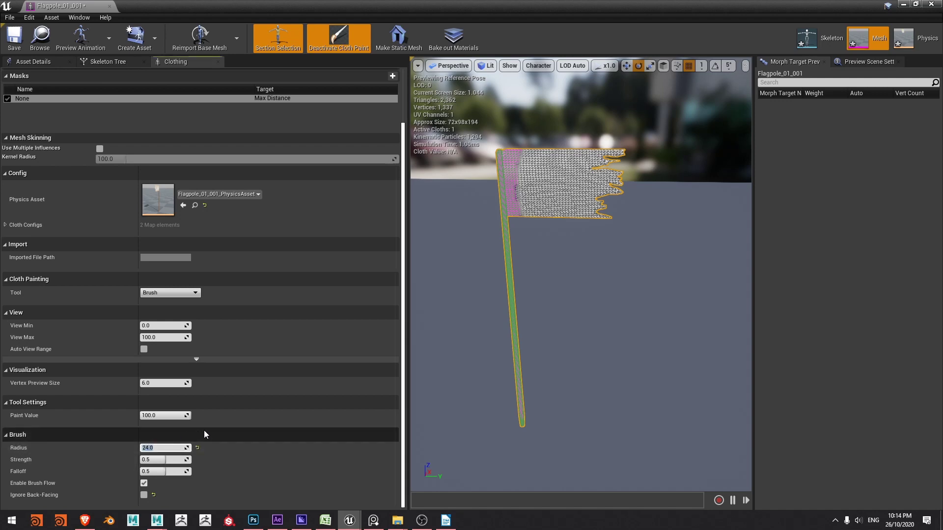
pyautogui.moveTo(585, 152)
pyautogui.mouseDown()
pyautogui.moveTo(592, 194)
pyautogui.moveTo(568, 173)
pyautogui.moveTo(579, 179)
pyautogui.moveTo(577, 202)
pyautogui.mouseUp()
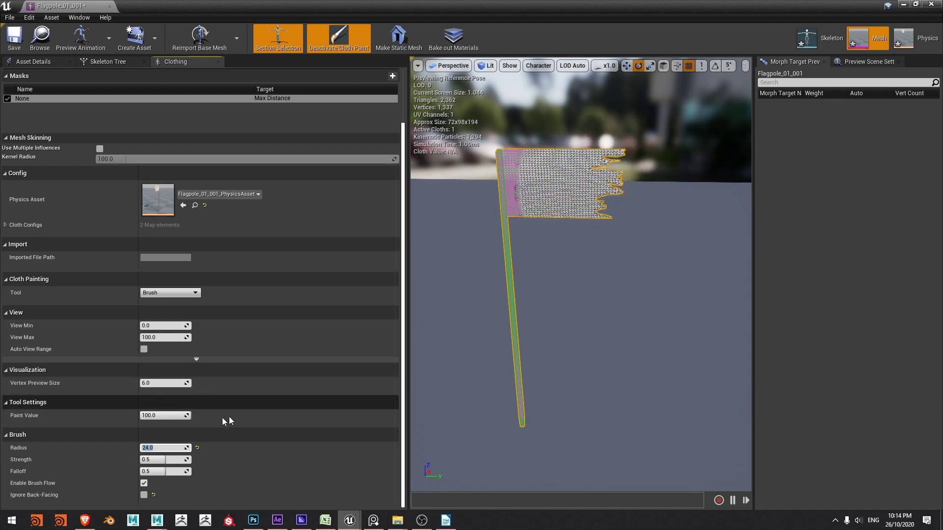
pyautogui.click(165, 415)
pyautogui.write('500')
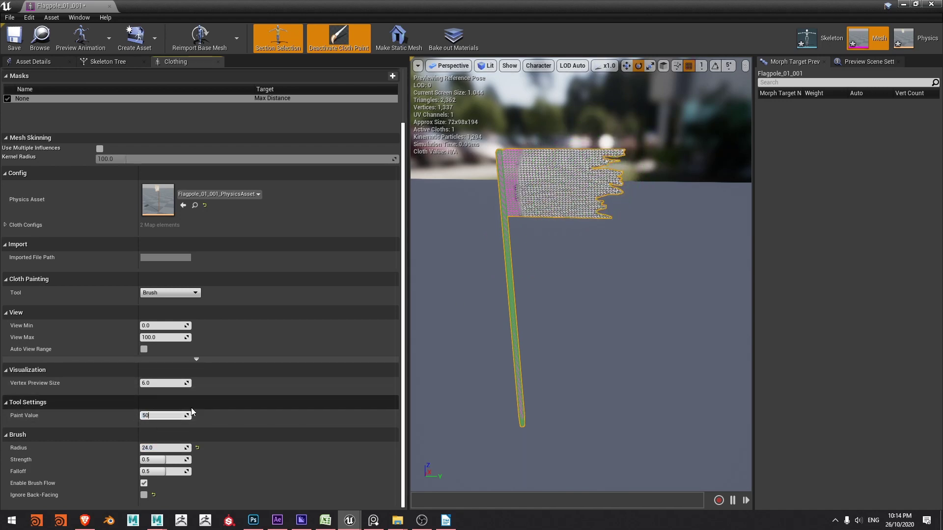
pyautogui.press('Return')
# Repaint the entire flag cloth at value 500 with brush radius 24
pyautogui.moveTo(619, 168)
pyautogui.mouseDown()
pyautogui.moveTo(584, 199)
pyautogui.moveTo(604, 169)
pyautogui.moveTo(559, 184)
pyautogui.moveTo(549, 153)
pyautogui.moveTo(552, 213)
pyautogui.mouseUp()
pyautogui.moveTo(632, 276)
pyautogui.keyDown('alt'); pyautogui.mouseDown()
pyautogui.moveTo(631, 266)
pyautogui.moveTo(593, 263)
pyautogui.mouseUp(); pyautogui.keyUp('alt')
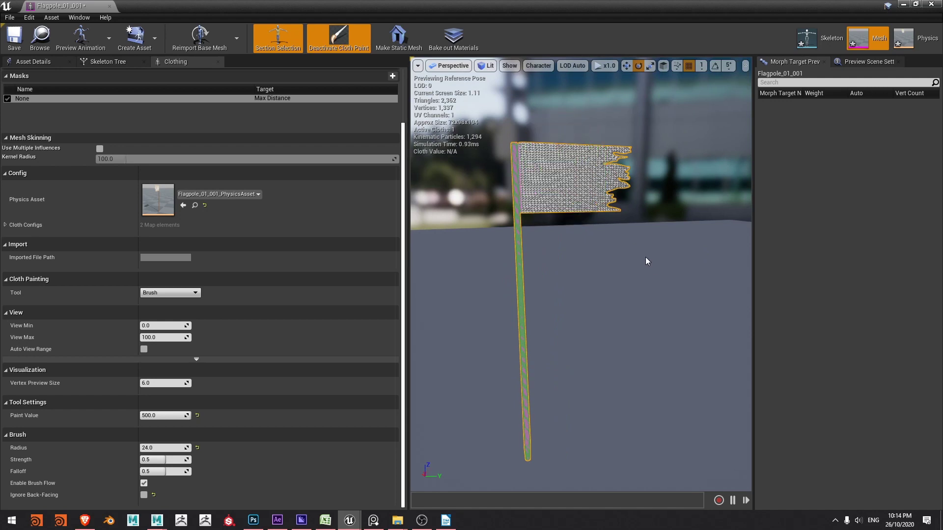
pyautogui.moveTo(645, 257); pyautogui.dragTo(558, 289)
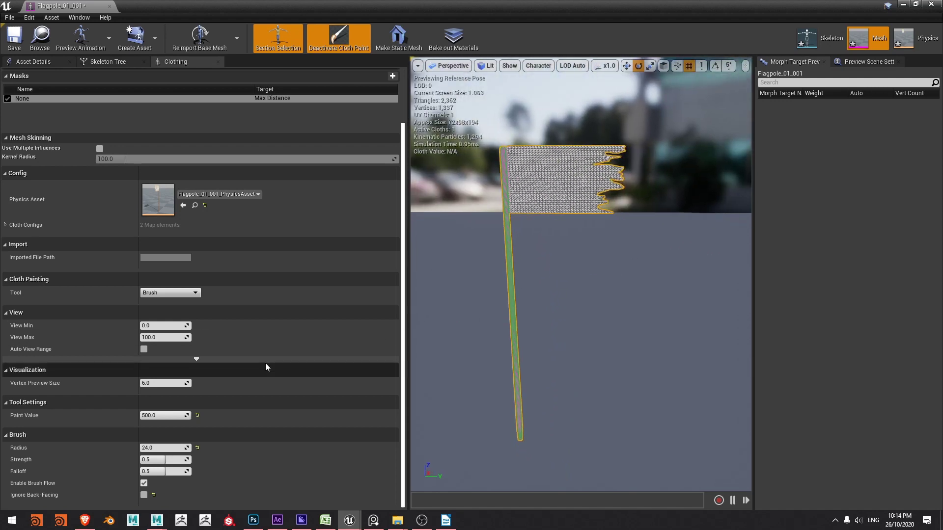
pyautogui.moveTo(402, 216); pyautogui.dragTo(404, 154)
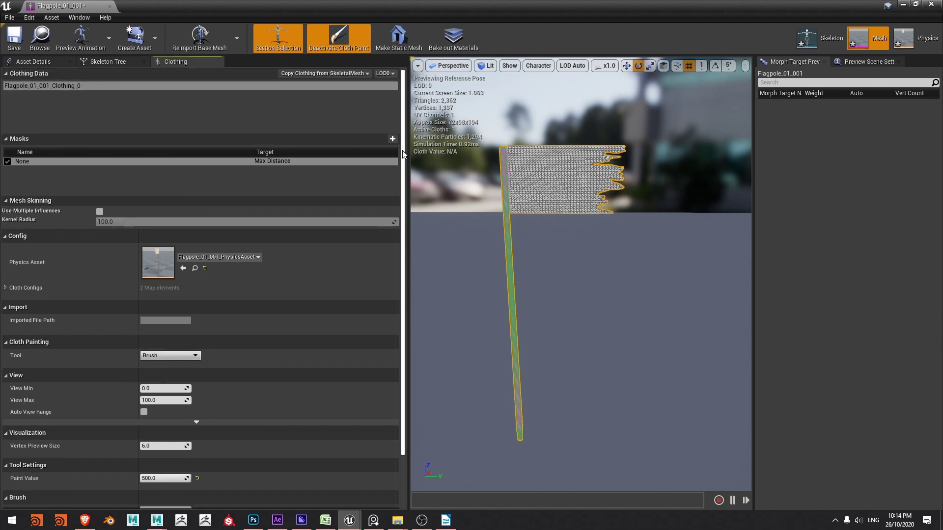
# Exit cloth painting, save and close the flagpole mesh, and drag Flagpole_01_001 into the beach level
pyautogui.click(351, 37)
pyautogui.moveTo(607, 225); pyautogui.dragTo(530, 222)
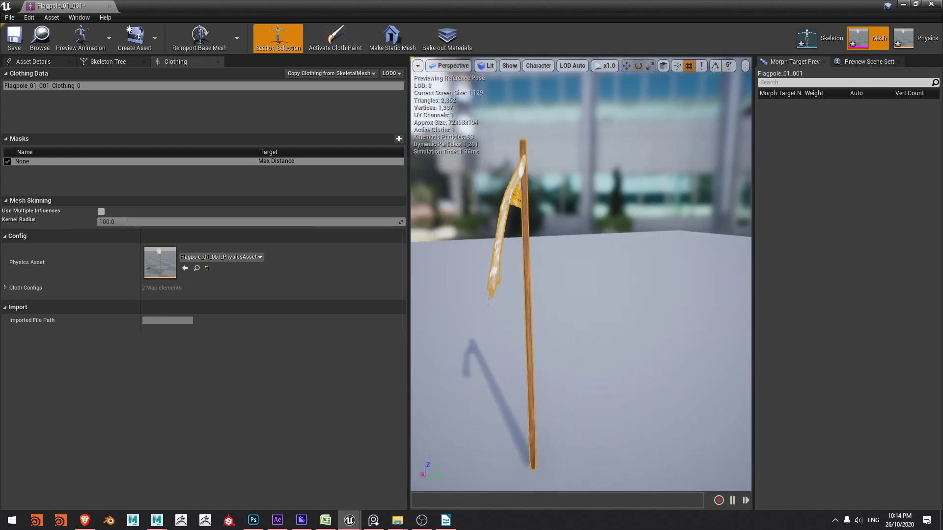
pyautogui.click(14, 38)
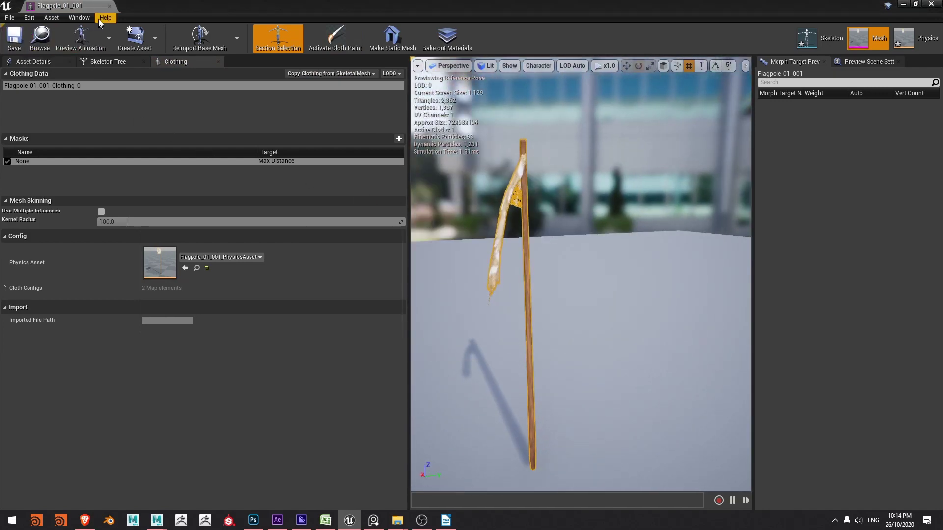
pyautogui.click(110, 6)
pyautogui.moveTo(203, 422); pyautogui.dragTo(335, 296)
# Place Flagpole_01_001 on the beach at scale 5.0, frame it, and show the play mode options
pyautogui.click(778, 311)
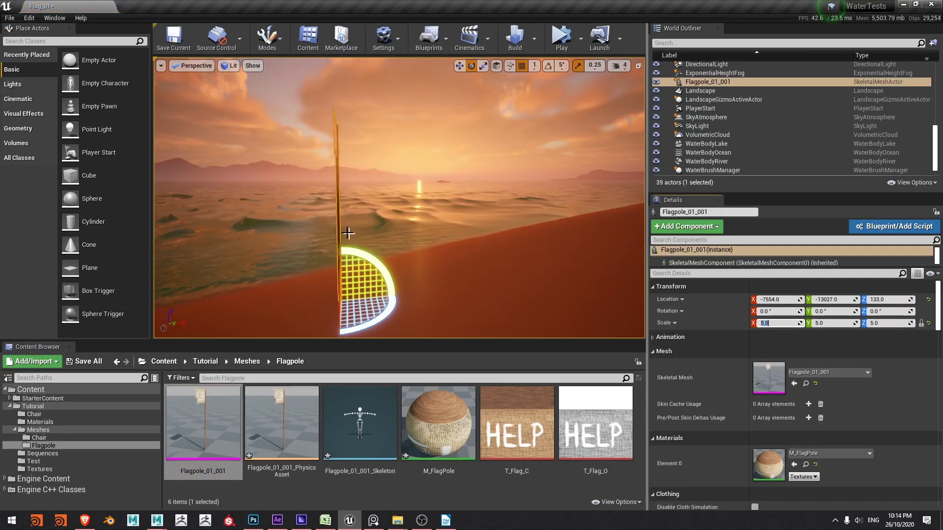
pyautogui.moveTo(372, 329); pyautogui.dragTo(428, 215, button='right')
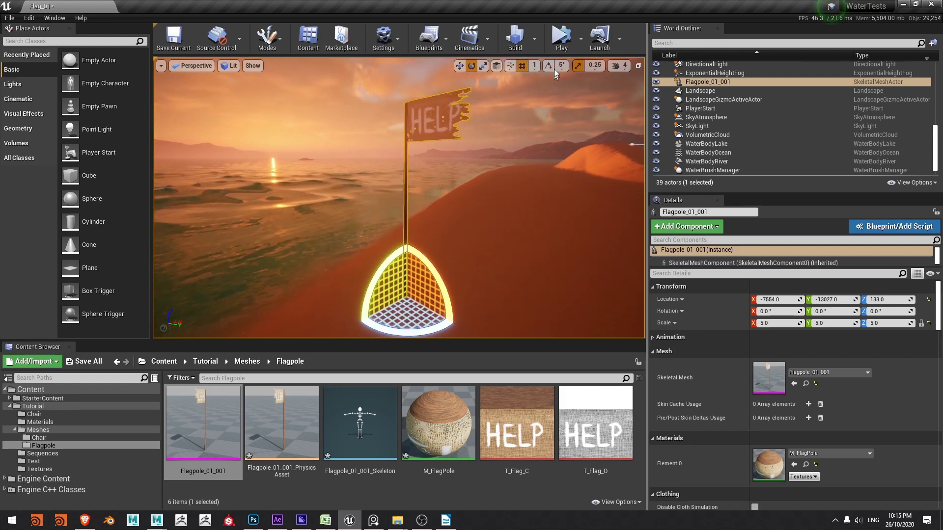
pyautogui.click(581, 39)
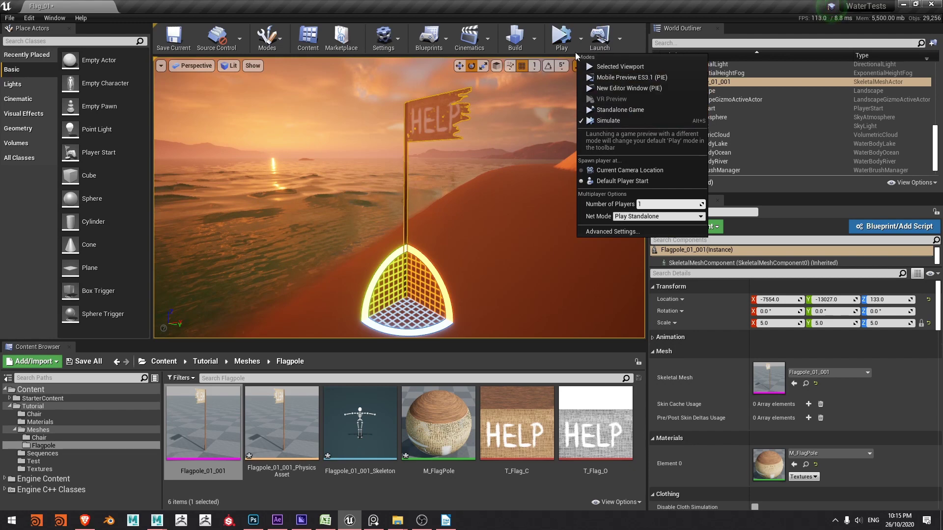
# Simulate the level and bring the camera closer to watch the HELP flag move
pyautogui.click(561, 37)
pyautogui.click(562, 36)
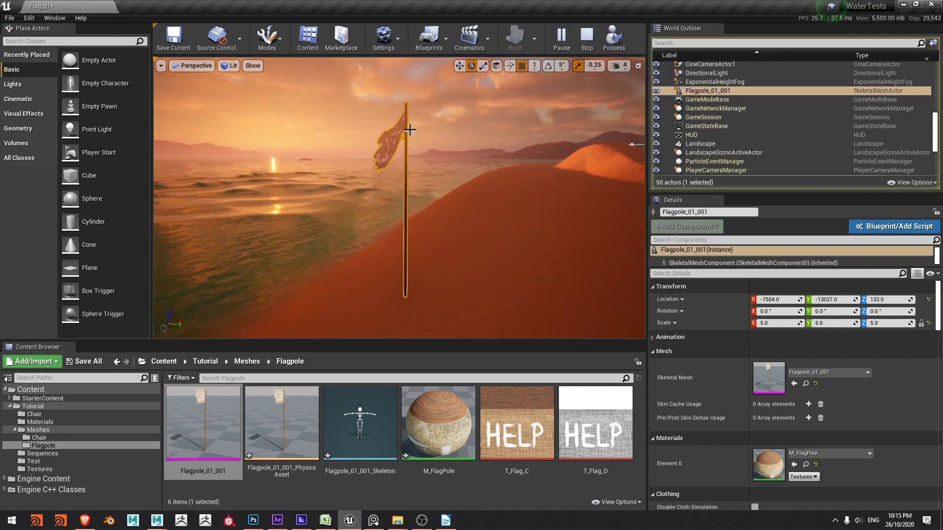
pyautogui.moveTo(503, 256); pyautogui.dragTo(497, 310)
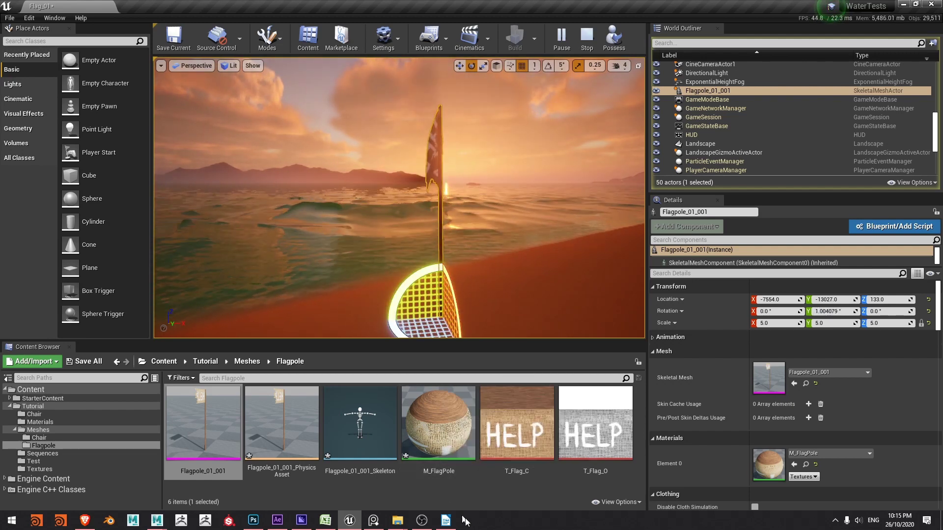
# Stop the simulation and place a Wind Directional Source next to the flagpole
pyautogui.click(587, 38)
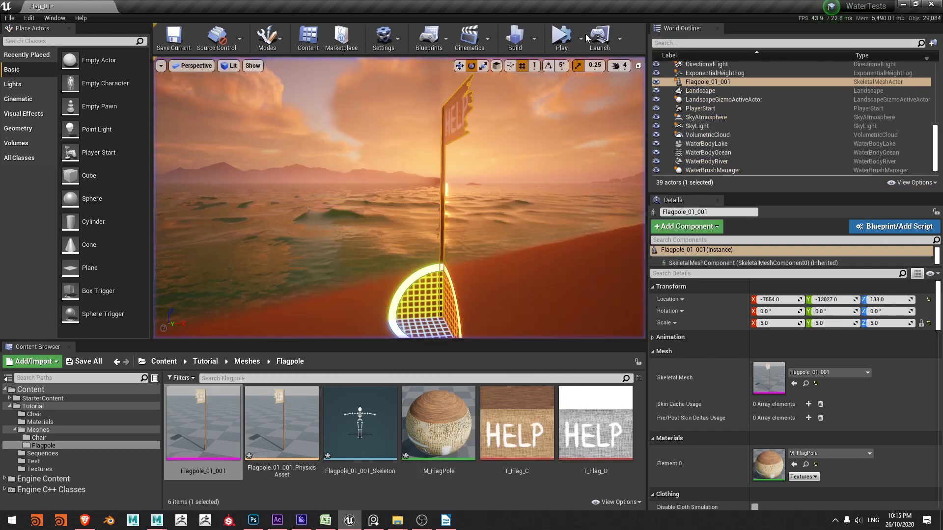
pyautogui.click(36, 41)
pyautogui.write('wind')
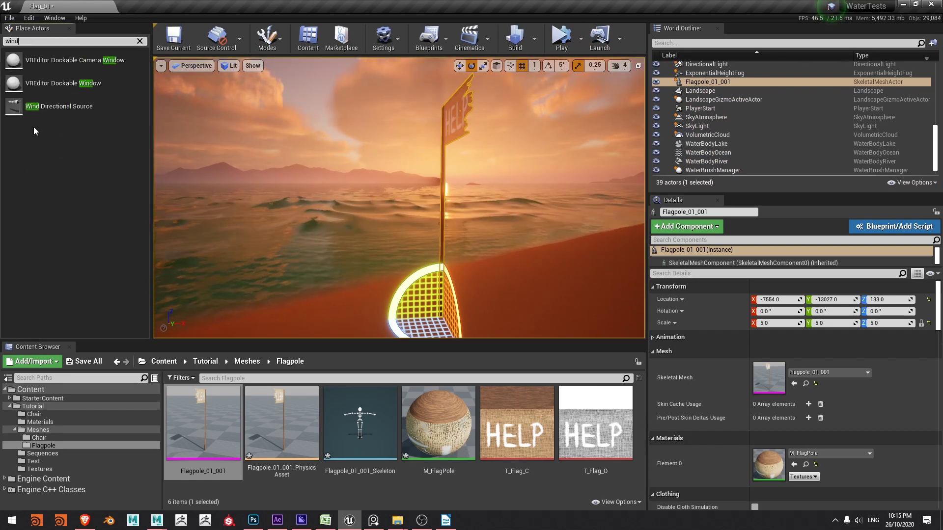
pyautogui.moveTo(49, 106); pyautogui.dragTo(484, 305)
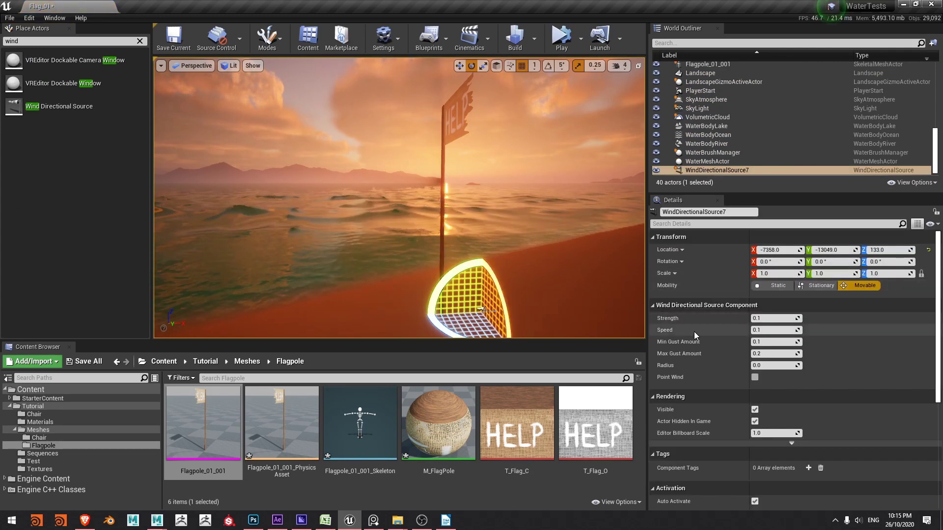
# Resume simulation and select WindDirectionalSource7 in the World Outliner
pyautogui.click(562, 39)
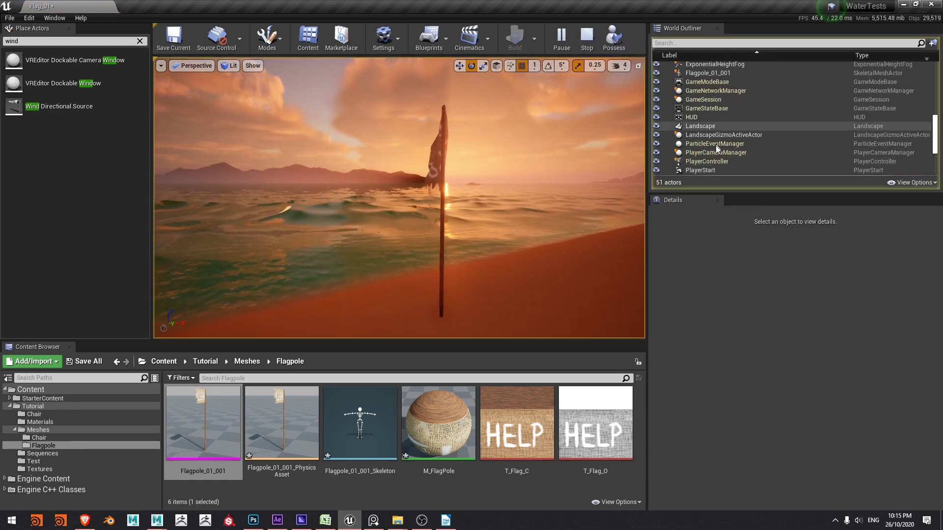
pyautogui.scroll(-4, 715, 146)
pyautogui.click(705, 170)
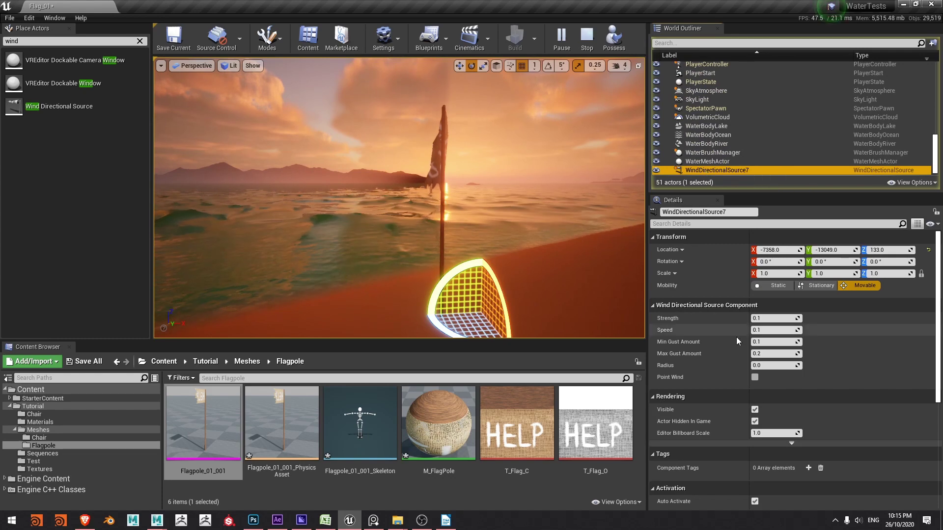
# Set the wind source's Speed to 20
pyautogui.click(774, 330)
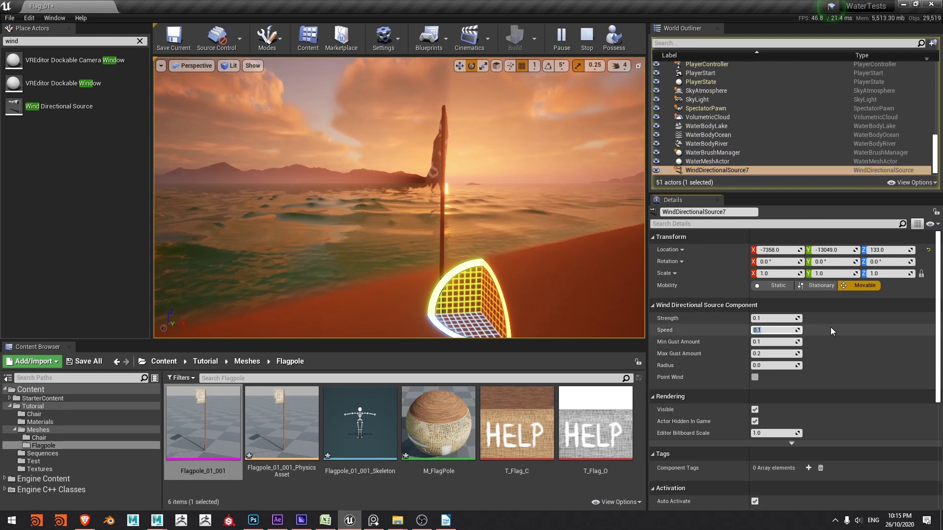
pyautogui.write('20')
pyautogui.press('Return')
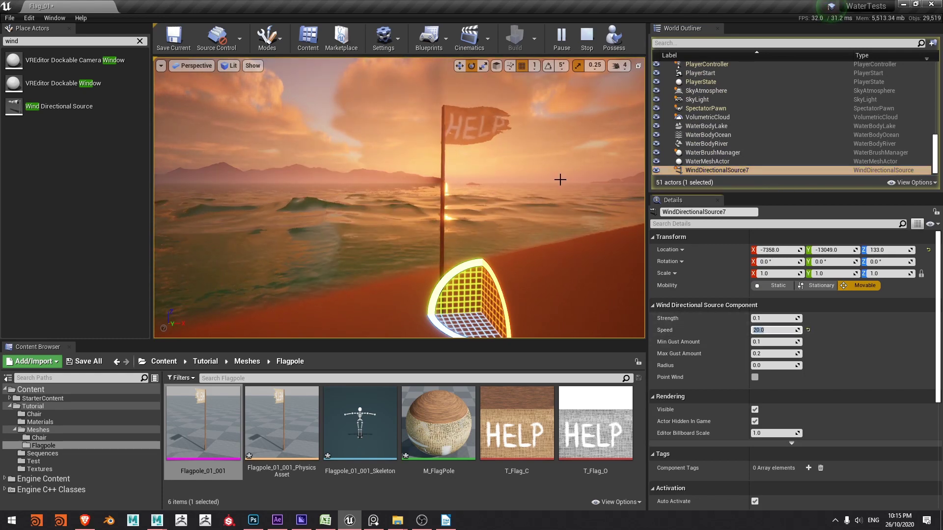